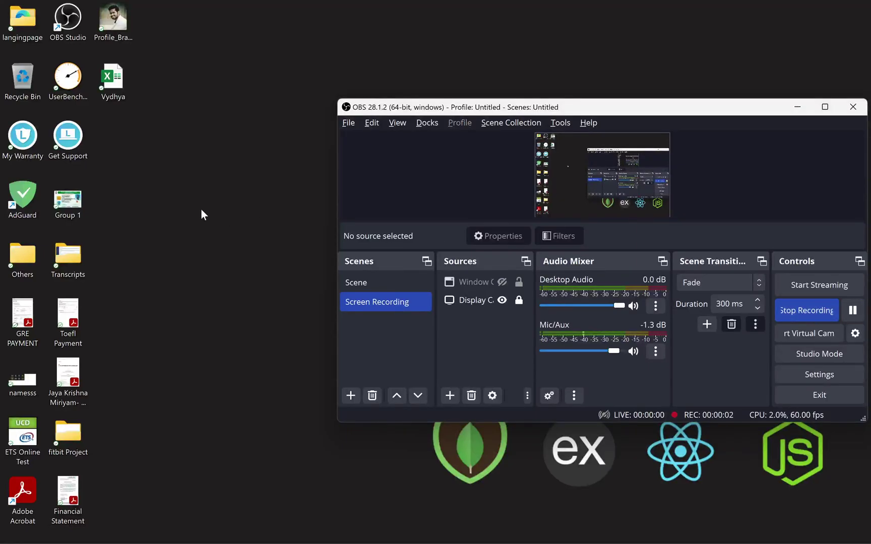
Minimize the OBS recording window to reveal the desktop with the MERN wallpaper.
click(802, 107)
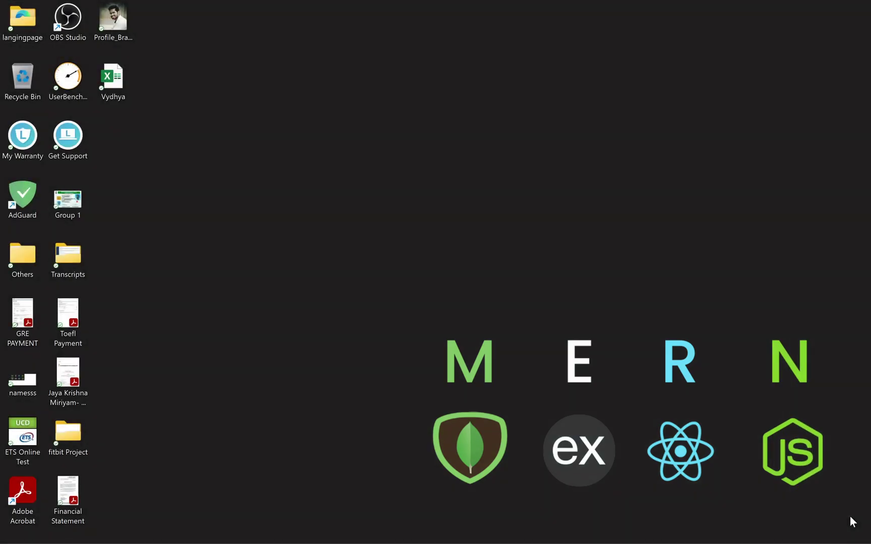
Switch to Paint, maximize it and paste the captured MERN logos image onto the canvas.
key(alt+Tab)
key(alt+Tab)
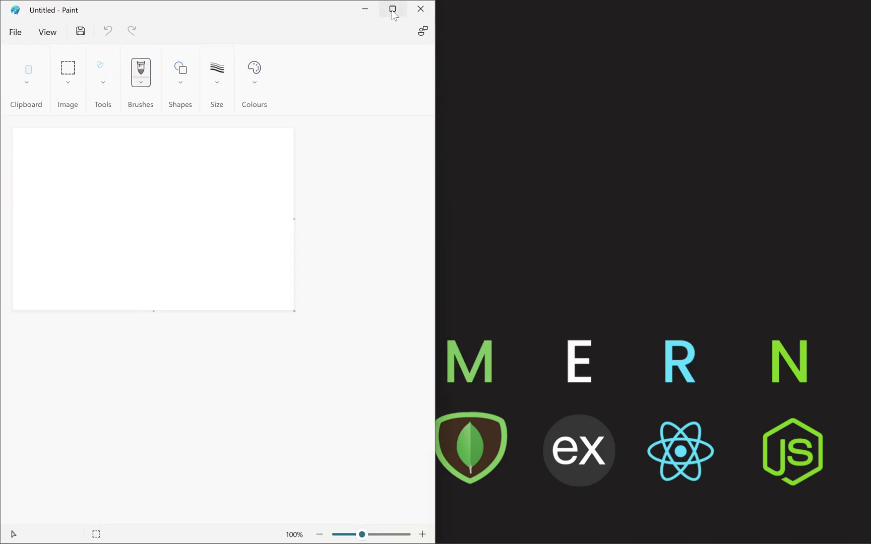
click(394, 9)
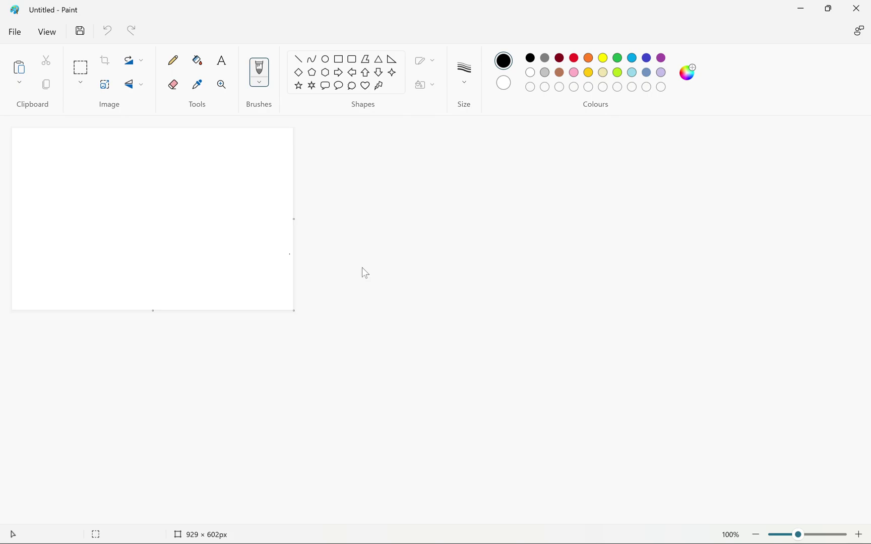
click(154, 197)
key(ctrl+v)
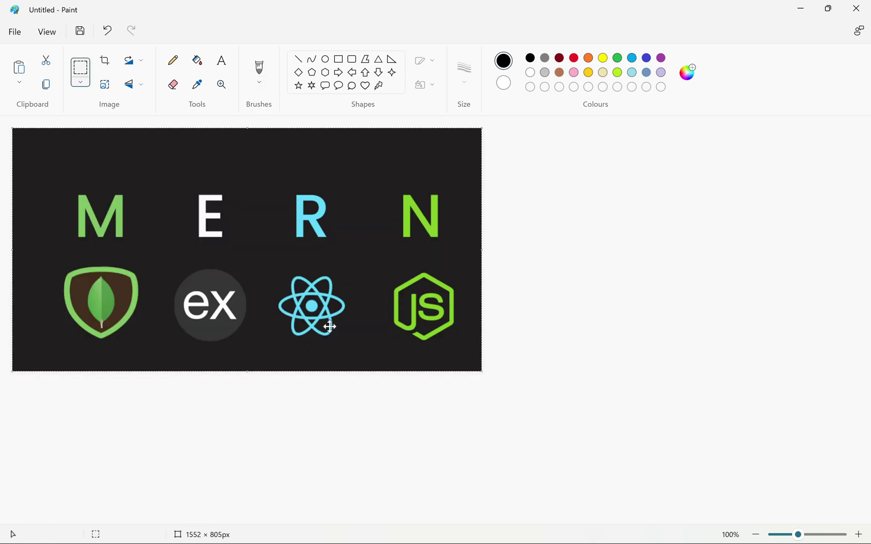
Save the MERN image to the Desktop as nathis.png and close Paint.
click(19, 32)
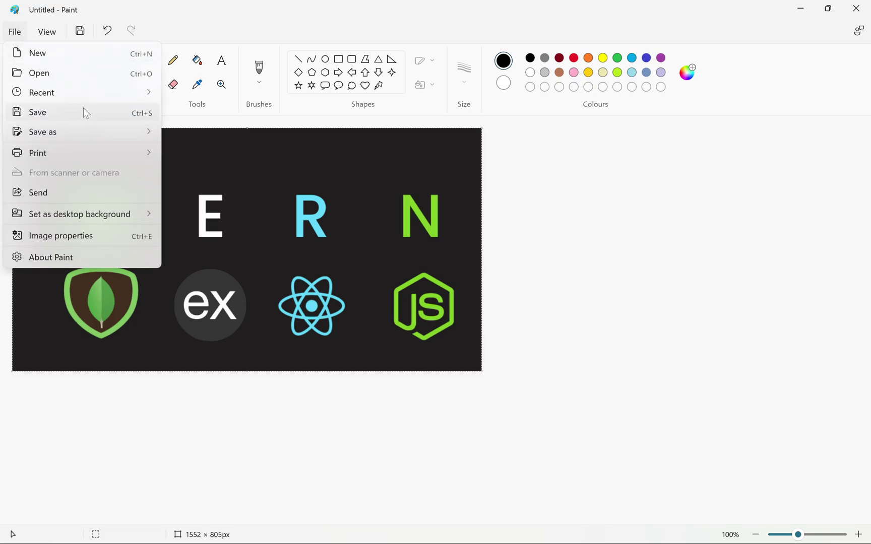
click(80, 110)
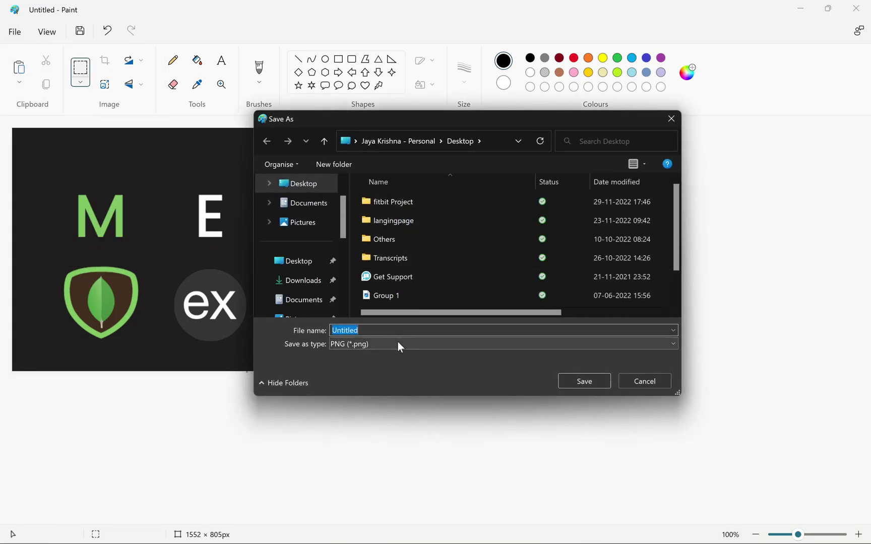
text(na)
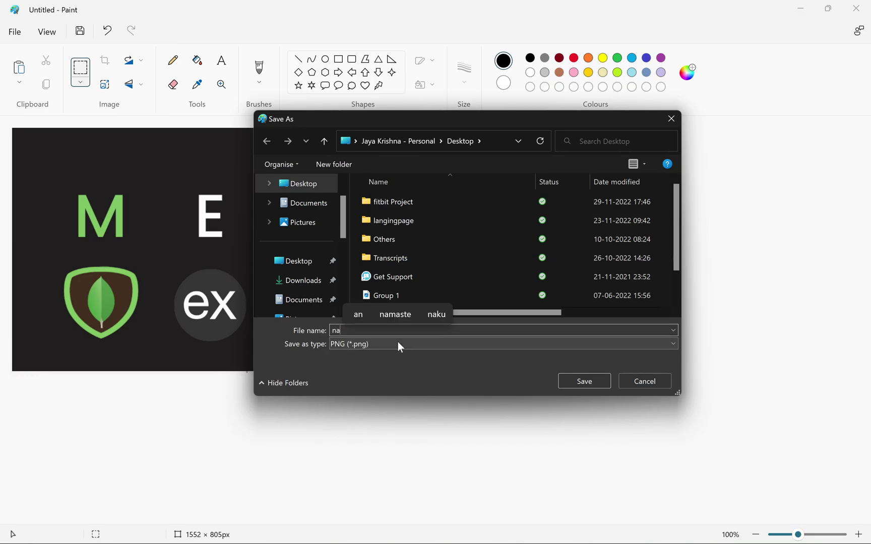
text(this)
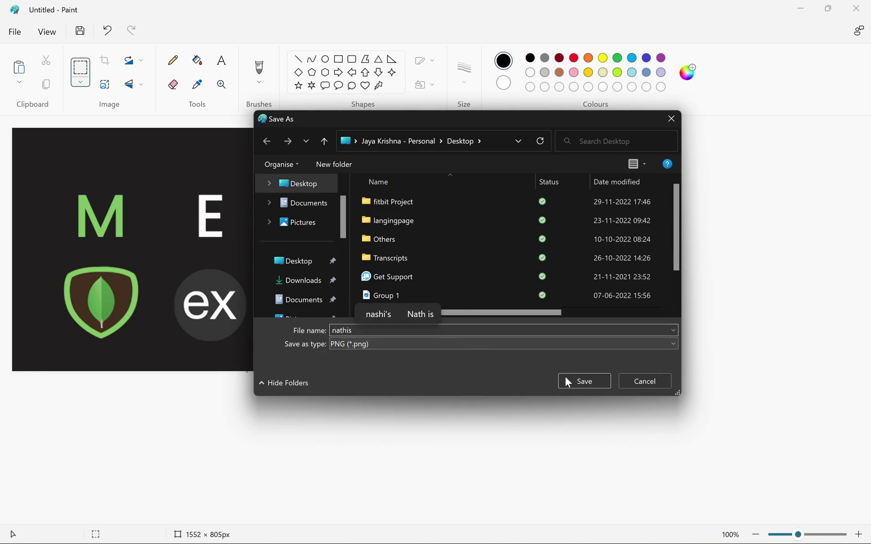
click(573, 378)
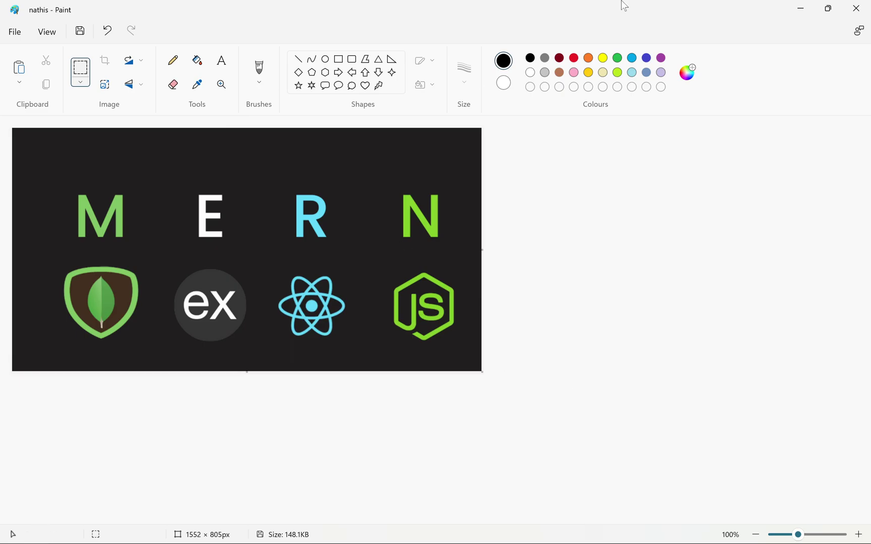
click(856, 8)
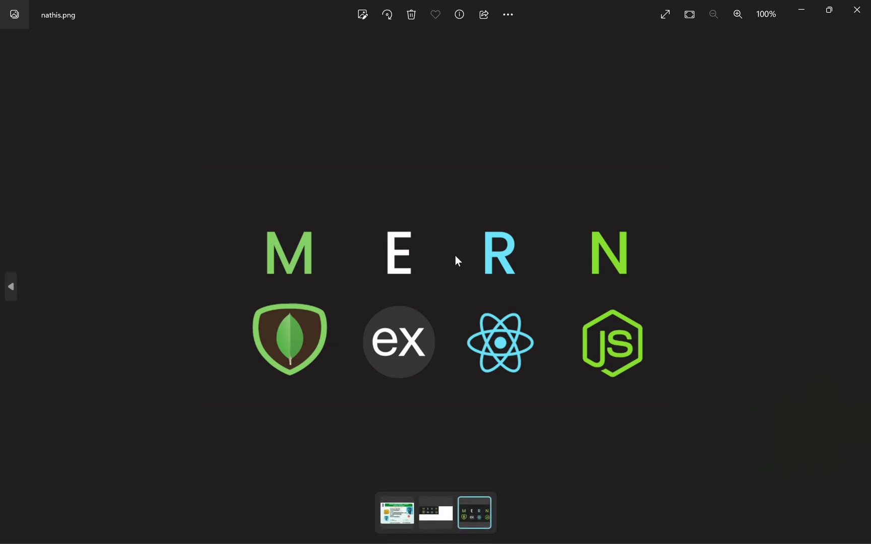
scroll(455, 256, up, 2)
scroll(456, 256, down, 2)
click(850, 7)
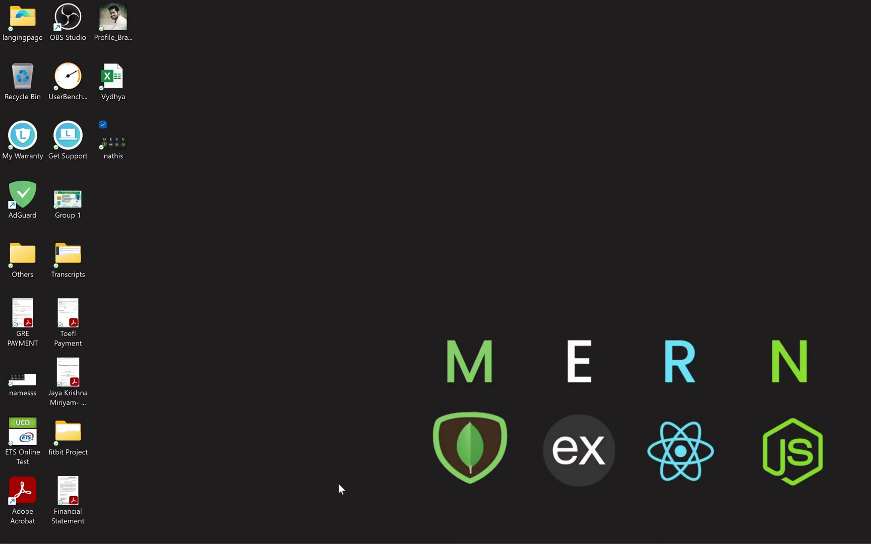
mouse_move(325, 531)
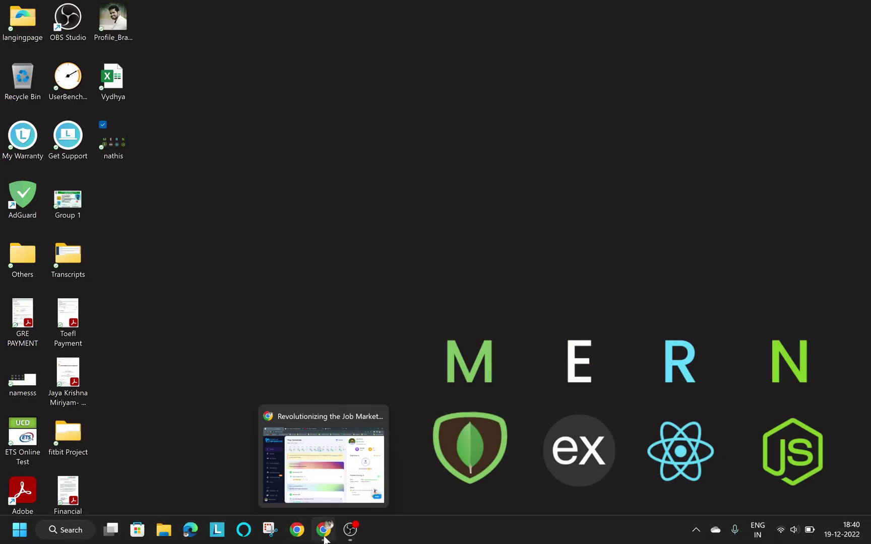
Bring the CCBP portal forward, snip the growth-cycle notice and course cards, and search for Paint.
click(324, 536)
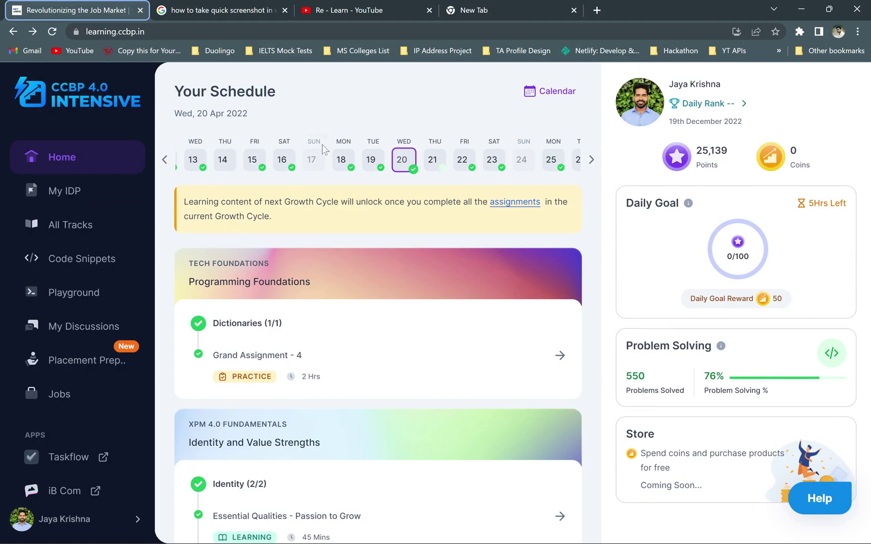
scroll(354, 111, down, 2)
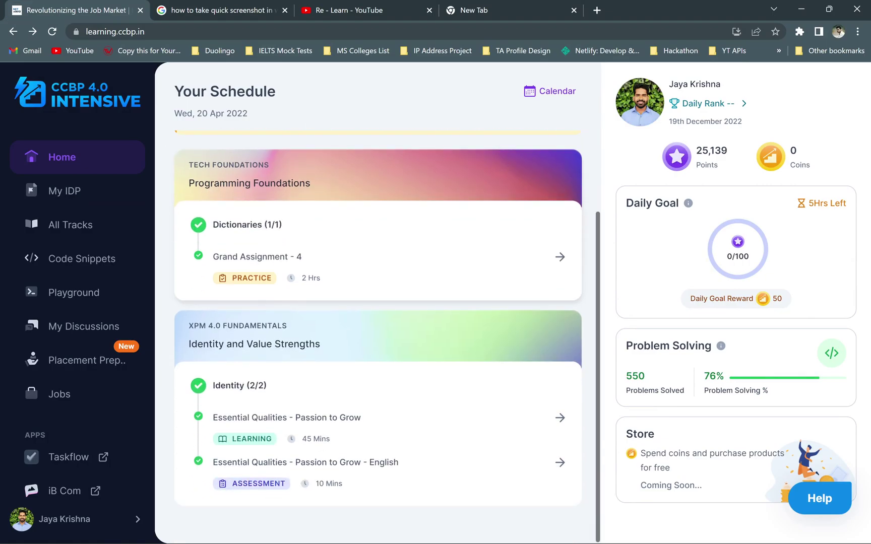
scroll(354, 111, up, 2)
scroll(272, 252, down, 2)
scroll(278, 286, up, 1)
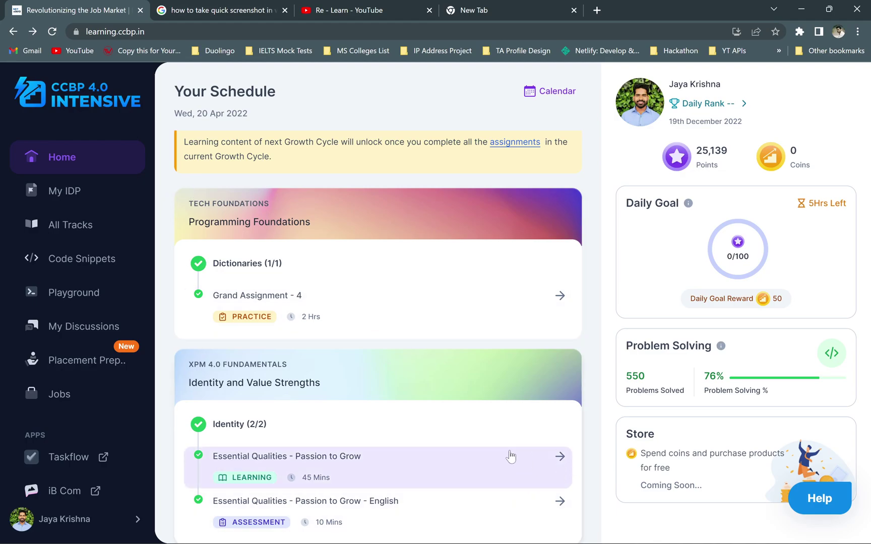
scroll(479, 424, down, 1)
scroll(480, 424, up, 2)
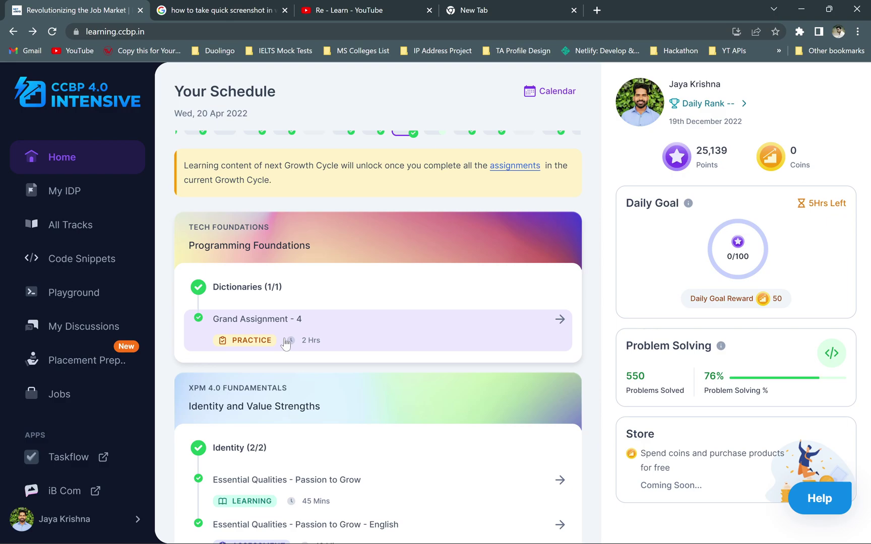
key(super+shift+s)
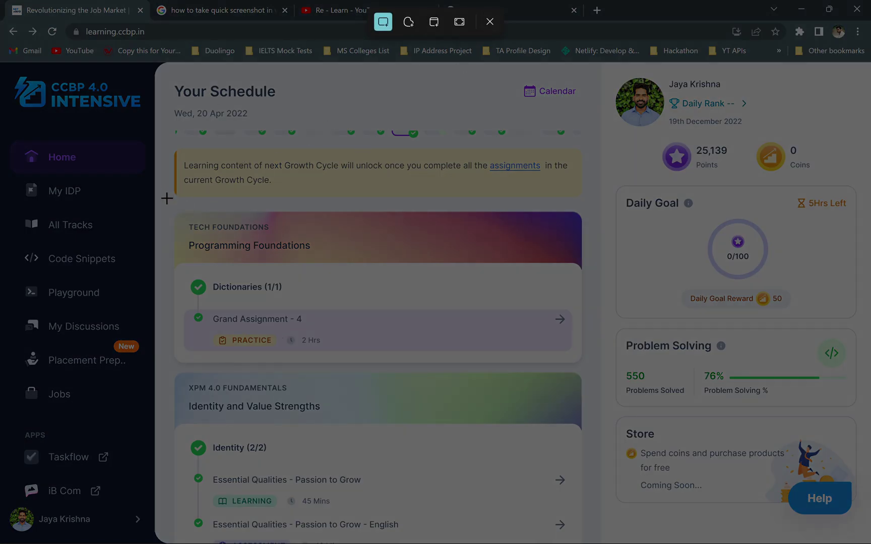
drag(167, 200, 592, 543)
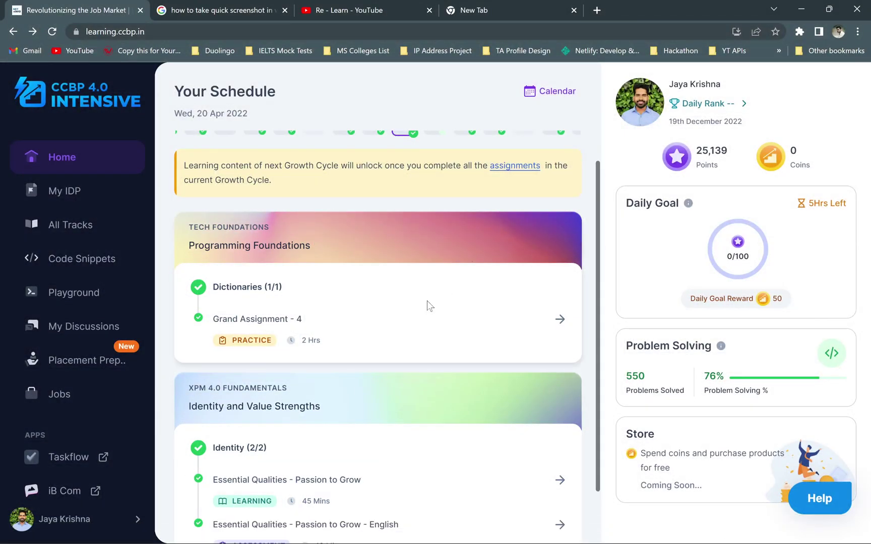
key(super)
text(pai)
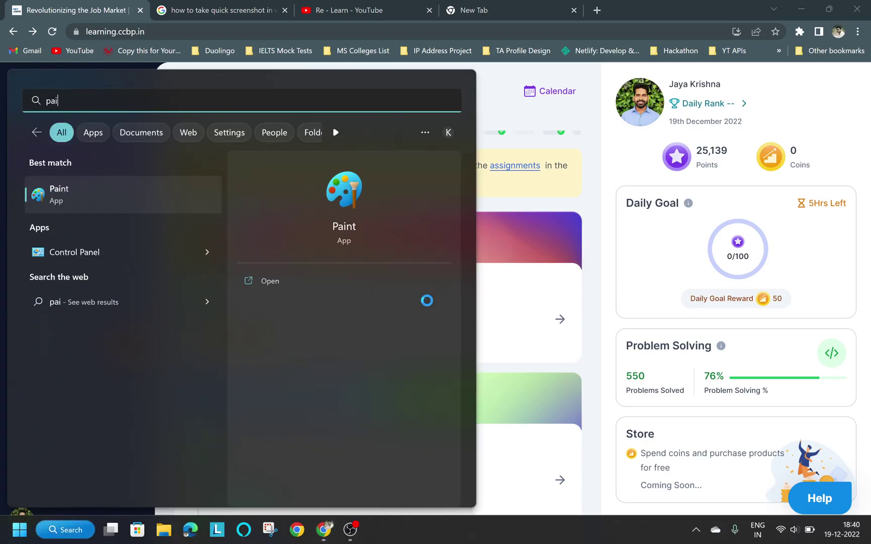
text(n)
Launch Paint, paste the course schedule screenshot and start saving it under a name.
key(Return)
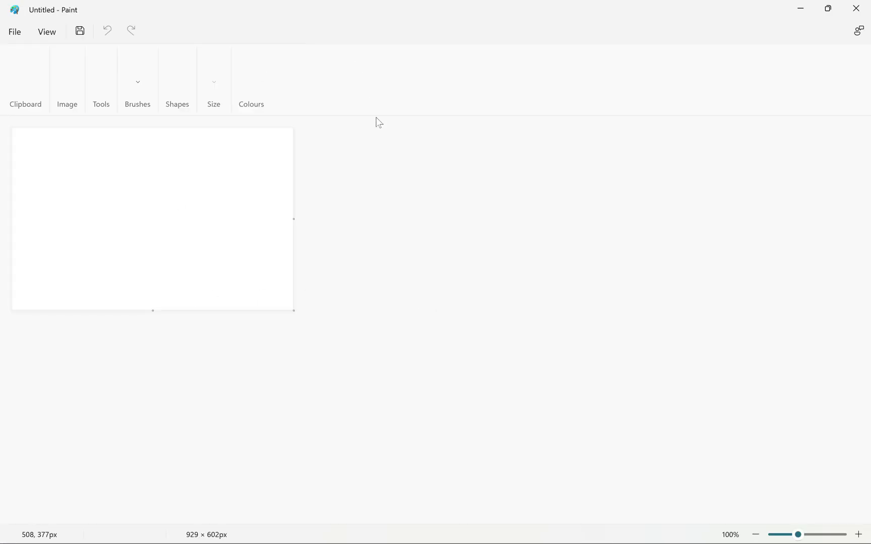
key(ctrl+v)
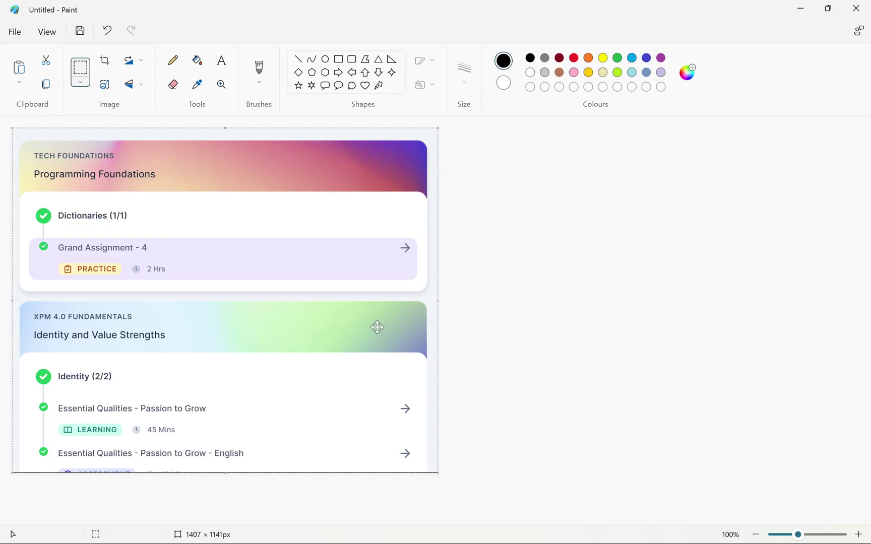
click(18, 33)
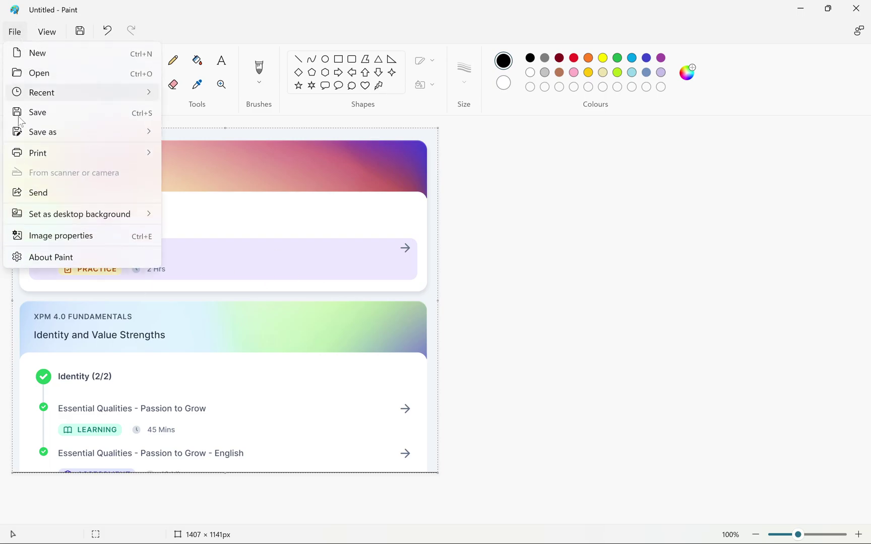
click(50, 116)
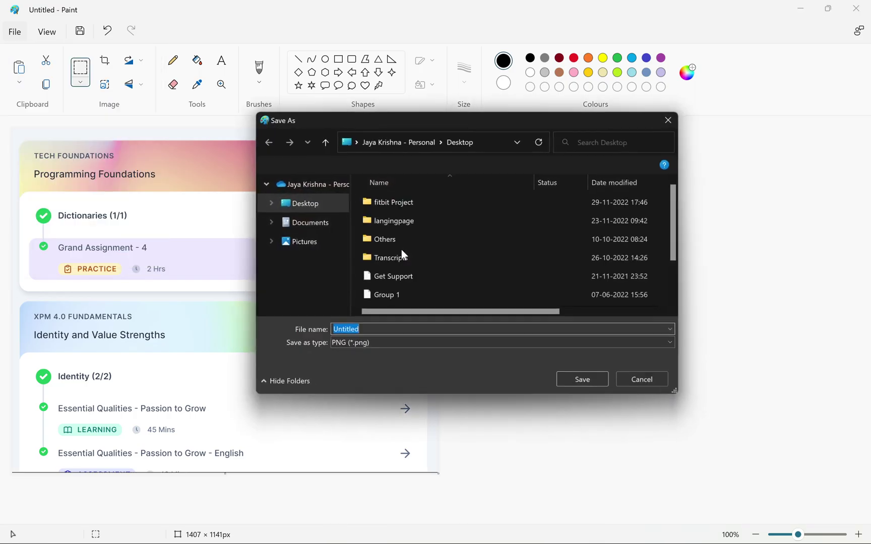
Save the image as linkedin.png, close Paint and minimize to the desktop.
key(BackSpace)
text(linkedin)
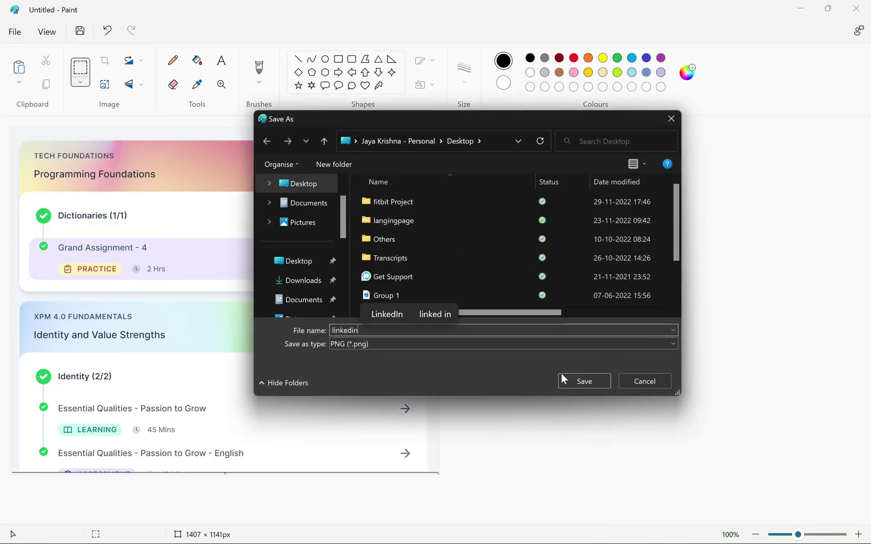
click(574, 381)
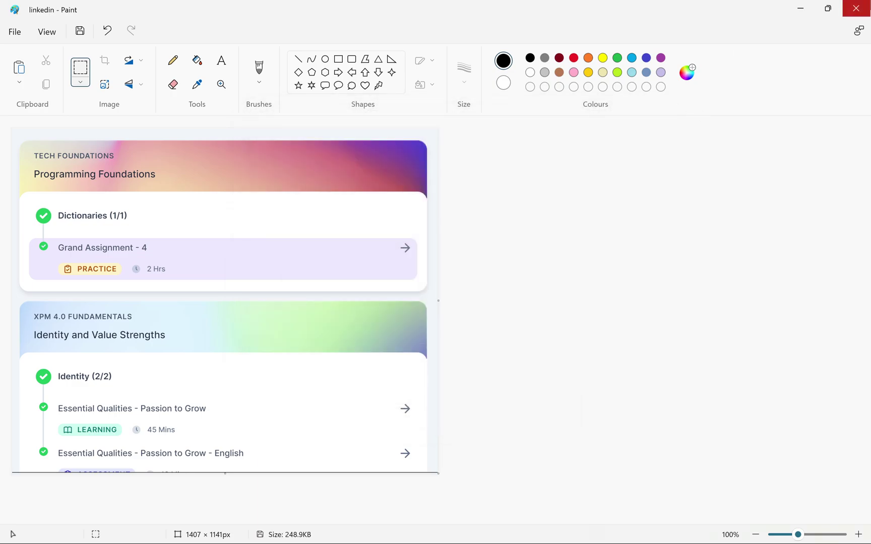
click(856, 9)
key(super+d)
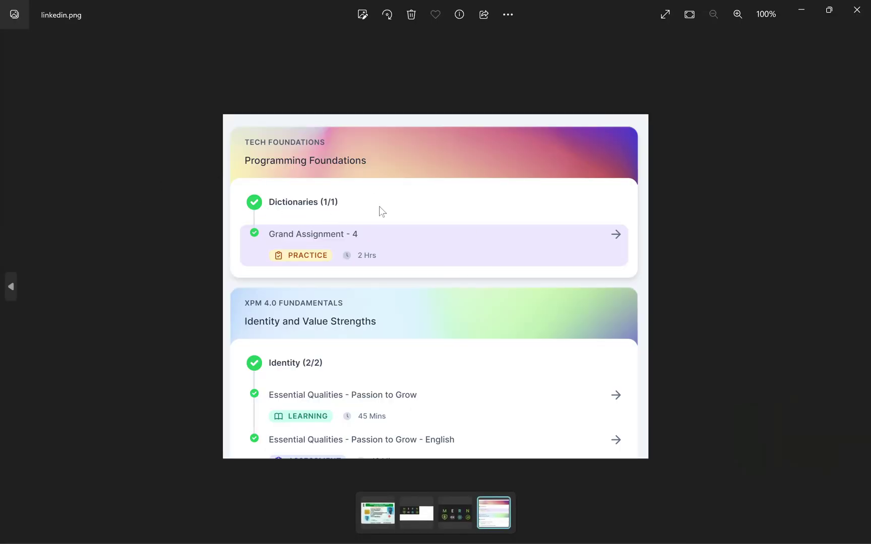
scroll(411, 273, up, 3)
scroll(411, 274, down, 2)
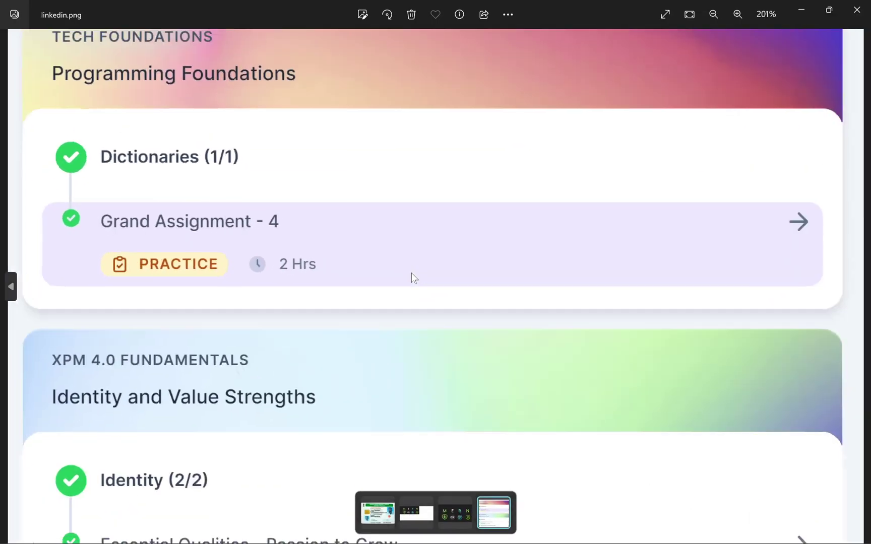
scroll(411, 273, up, 2)
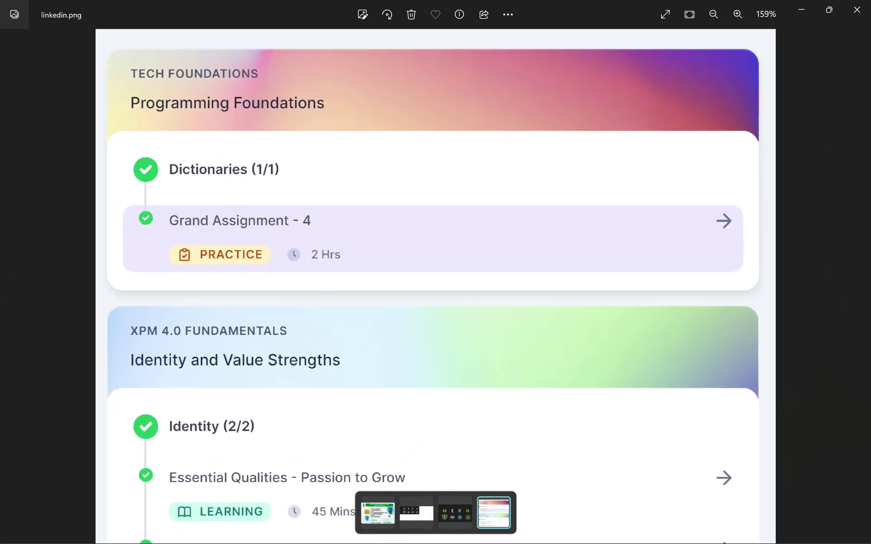
scroll(436, 286, down, 2)
scroll(436, 286, down, 1)
scroll(436, 286, down, 1)
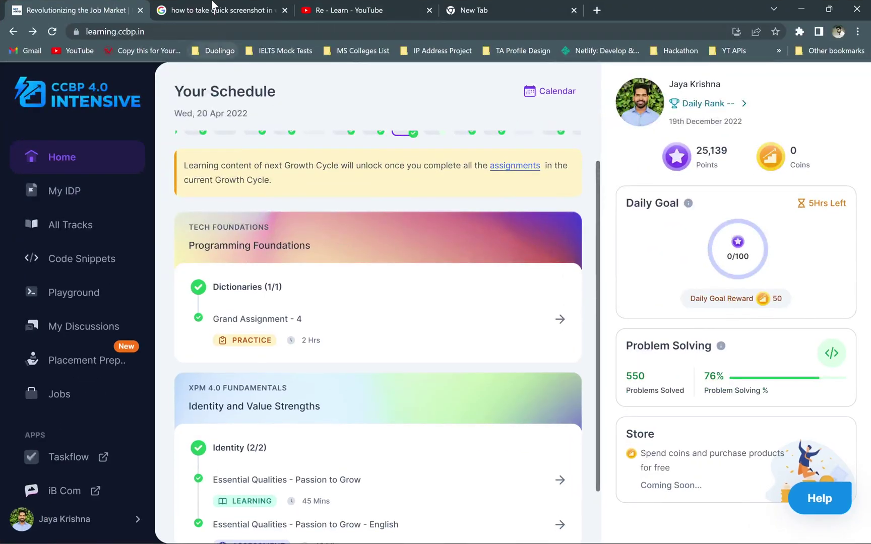
Return to the Google results and snip the featured quick-screenshot snippet from Microsoft Support.
key(ctrl+Tab)
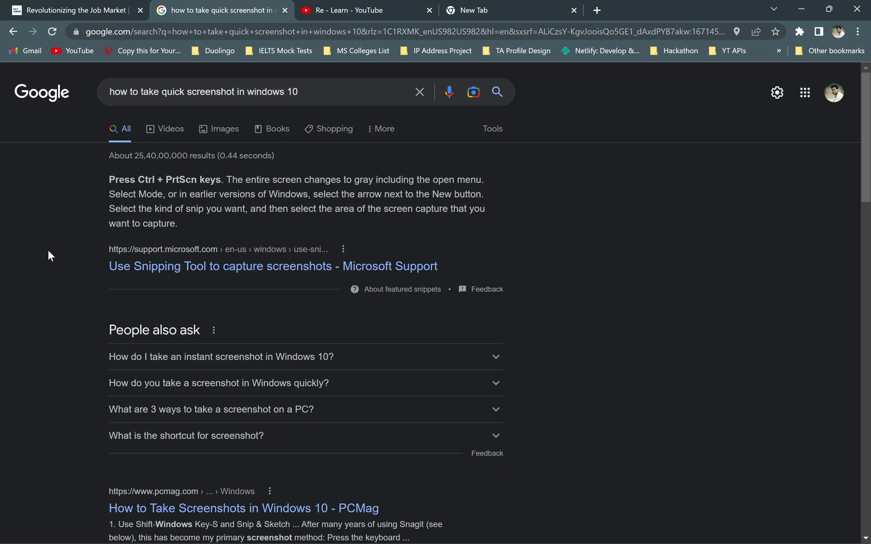
key(super+shift+s)
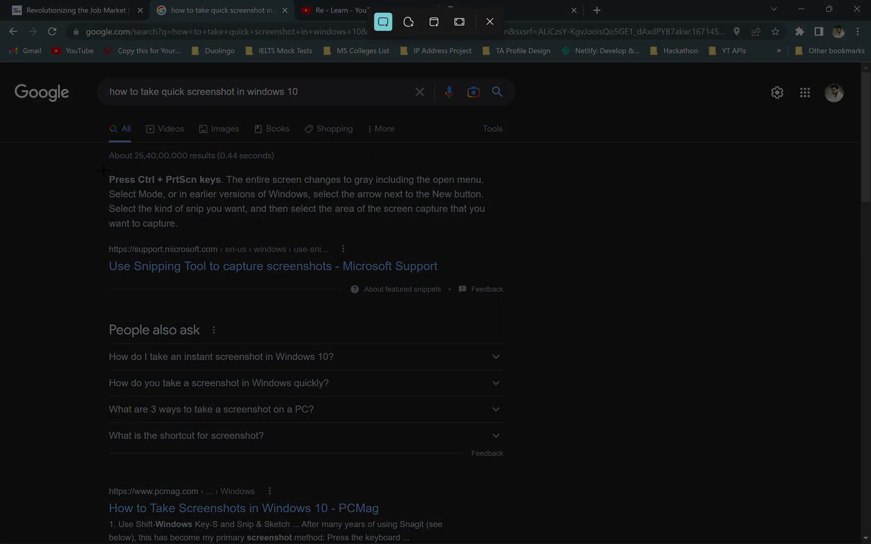
drag(104, 170, 499, 278)
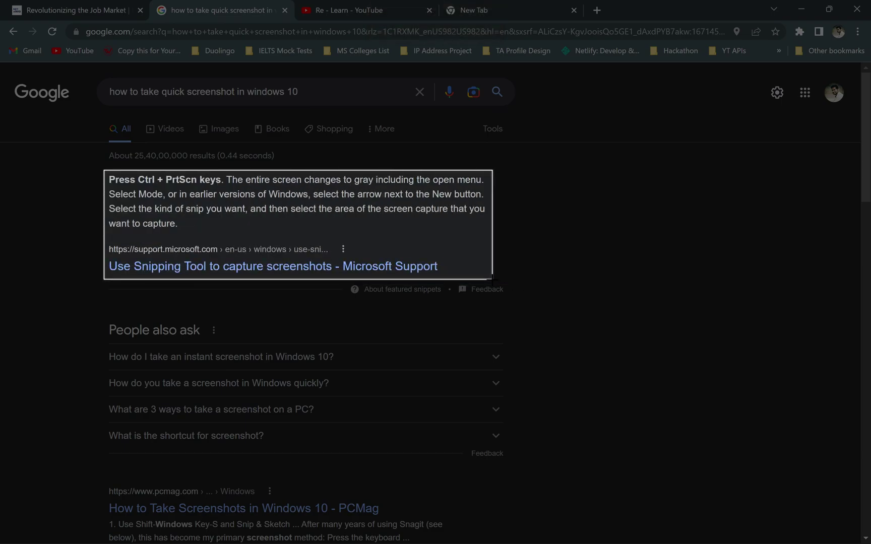
drag(498, 278, 489, 278)
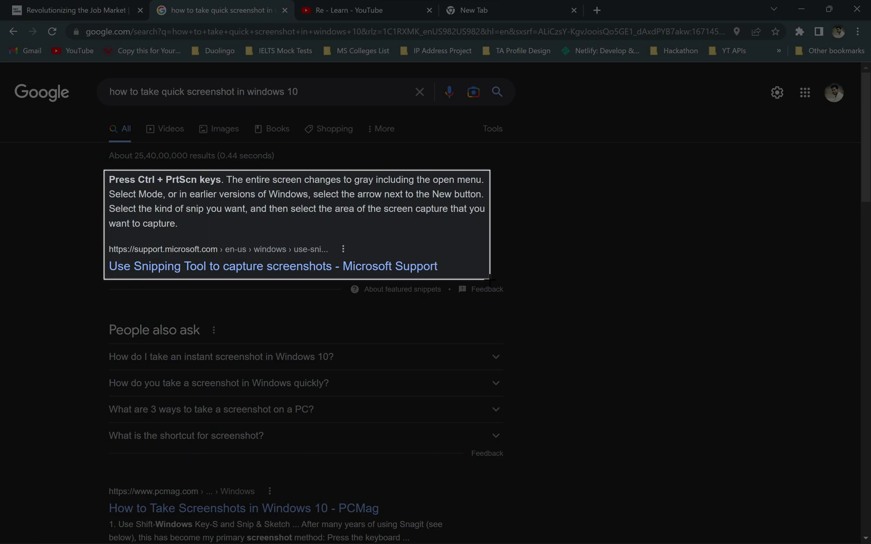
drag(491, 278, 490, 280)
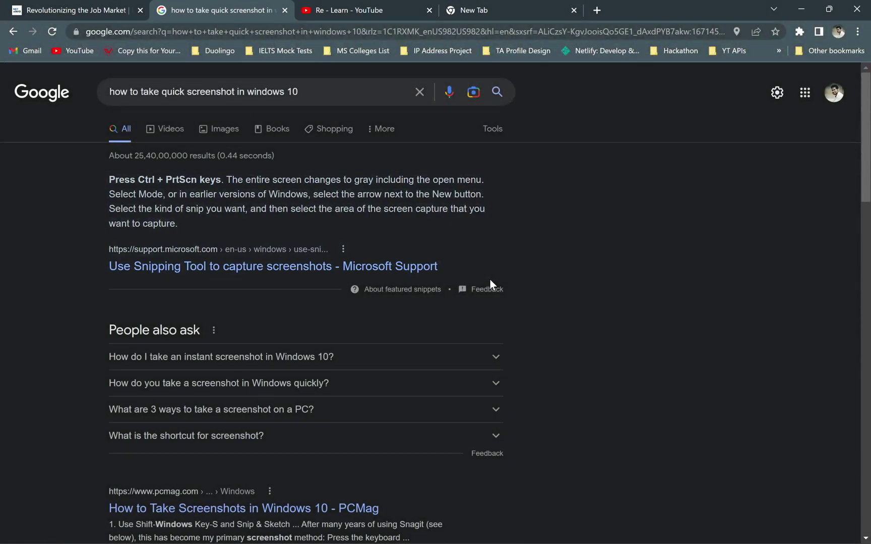
Launch Paint from Start, paste the search snippet, then close Paint discarding the image.
key(super)
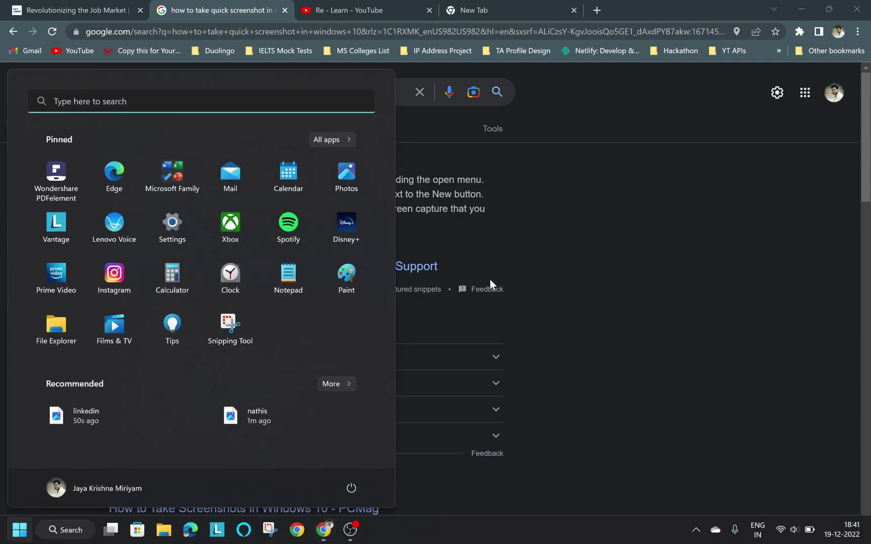
text(p)
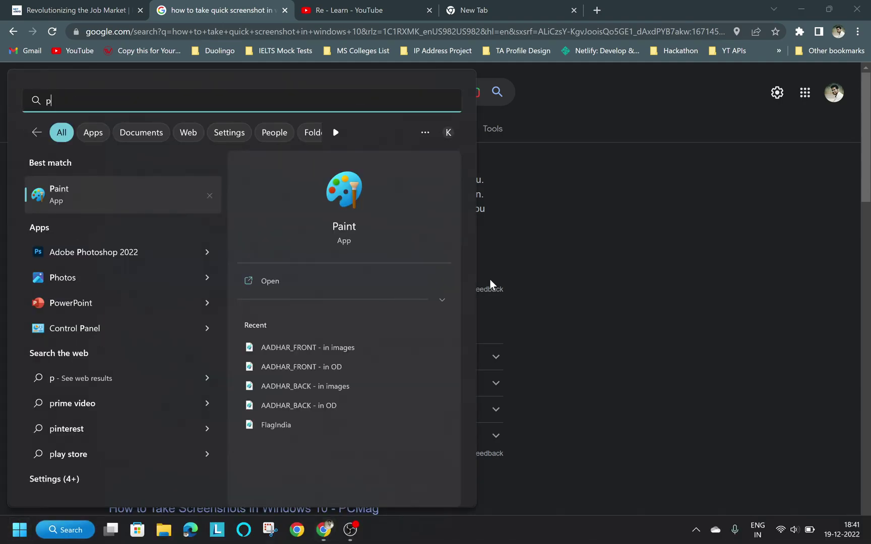
key(Return)
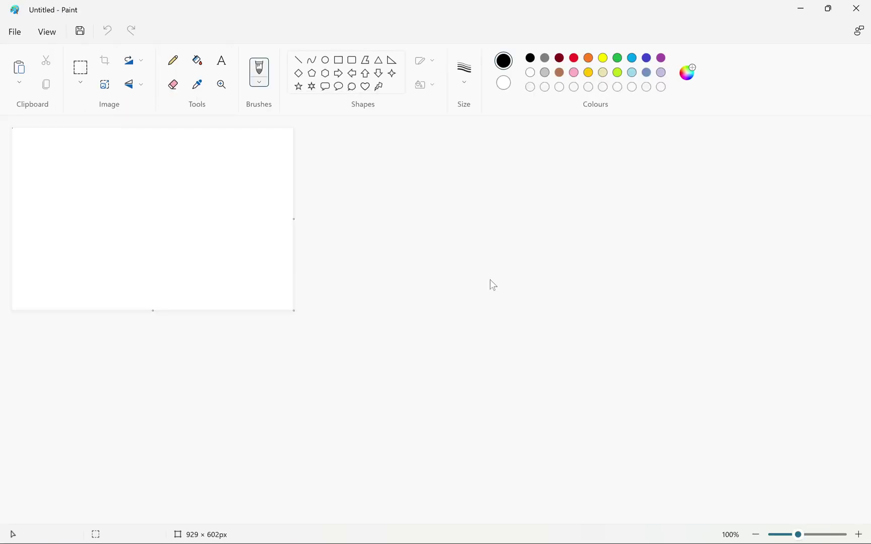
key(ctrl+v)
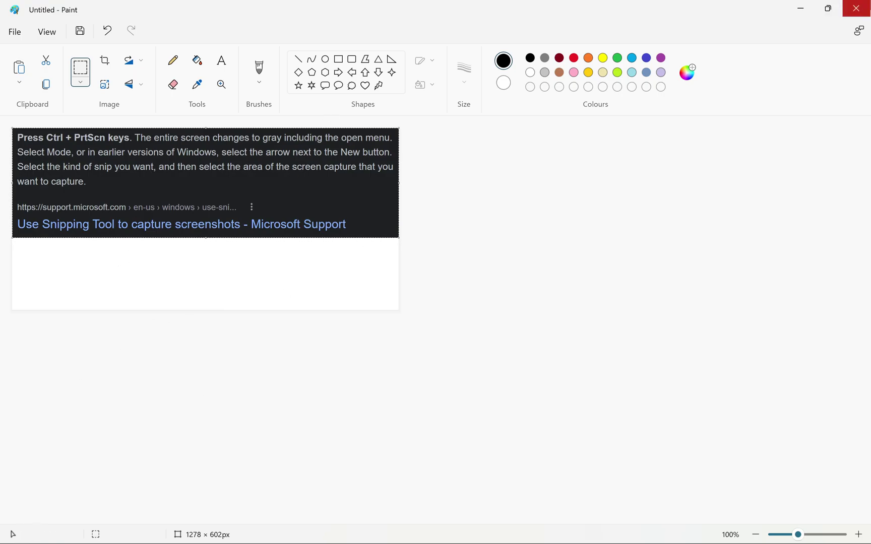
click(857, 8)
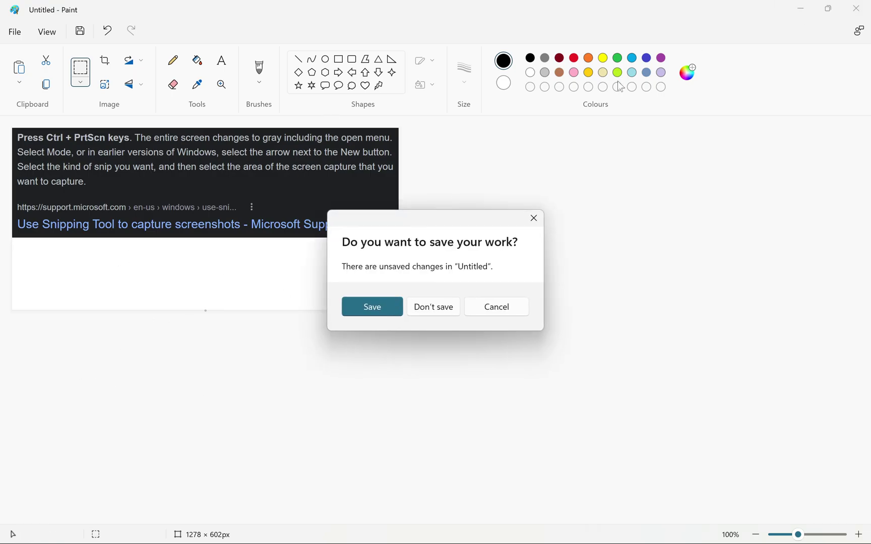
click(436, 307)
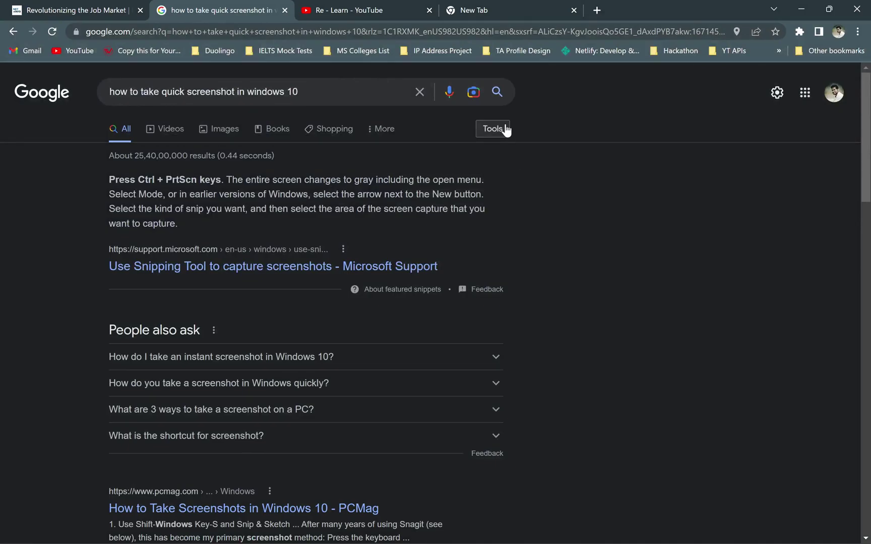